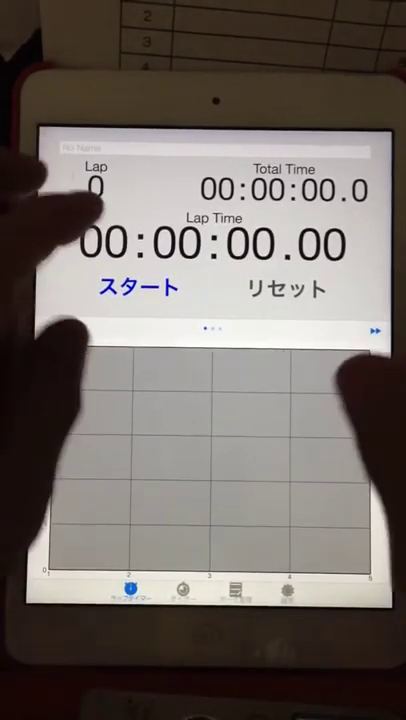
# Step: Start the stopwatch, record laps up to lap 34, and stop at 7.5 seconds total
pyautogui.click(138, 288)
pyautogui.click(285, 290)
pyautogui.click(285, 292)
pyautogui.click(285, 292)
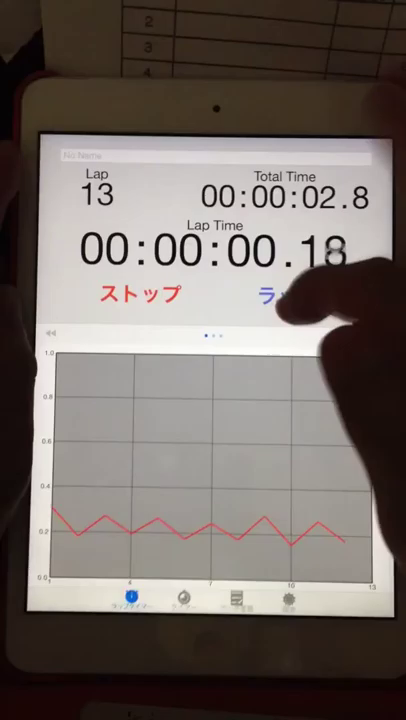
pyautogui.click(285, 295)
pyautogui.click(285, 295)
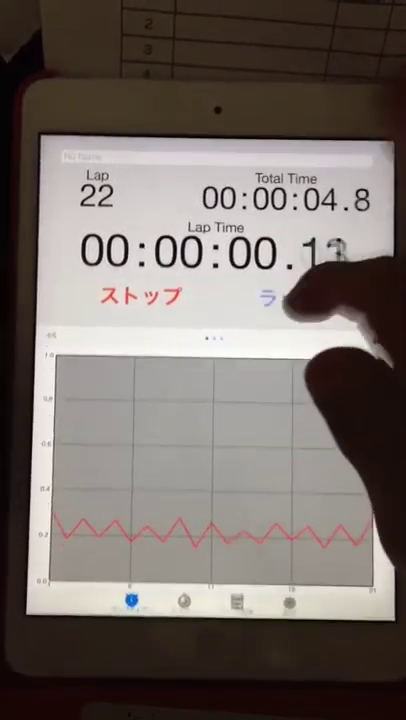
pyautogui.click(287, 297)
pyautogui.click(287, 297)
pyautogui.click(287, 297)
pyautogui.click(287, 297)
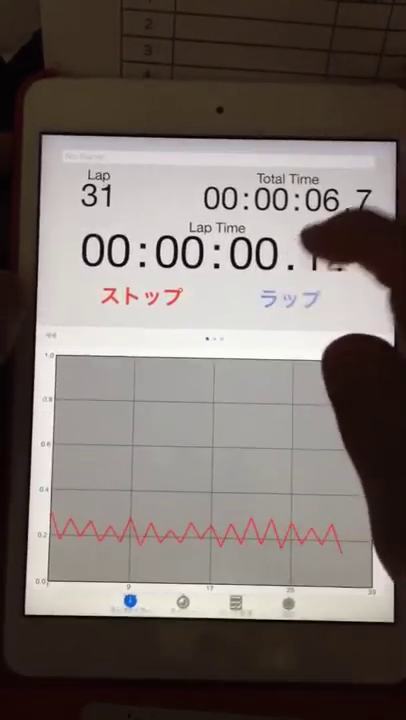
pyautogui.click(288, 298)
pyautogui.click(288, 298)
pyautogui.click(140, 296)
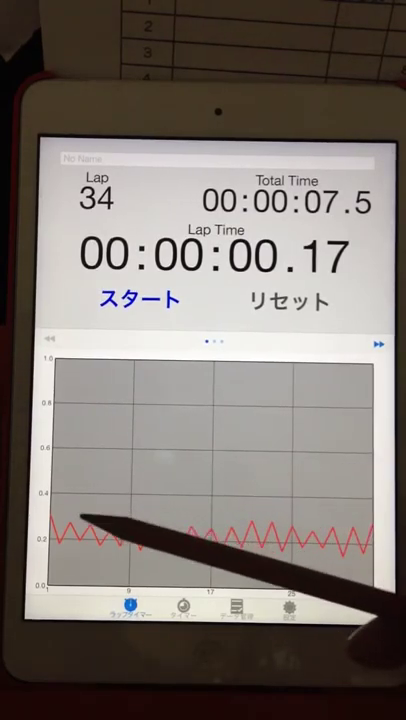
# Step: Expand the ▶▶ lap list beside the graph, showing lap times for laps 1–12
pyautogui.click(56, 534)
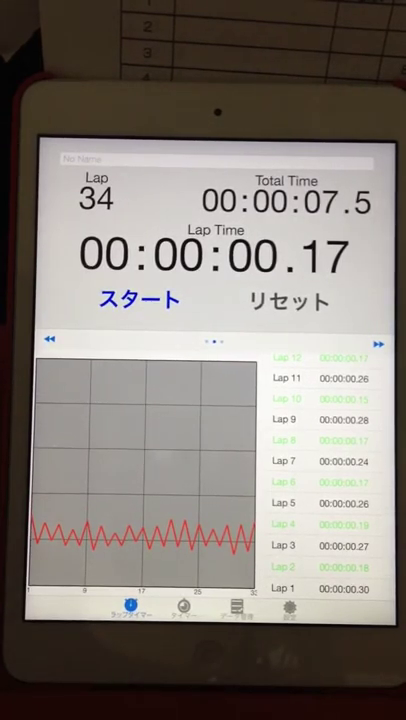
pyautogui.scroll(5, 330, 480)
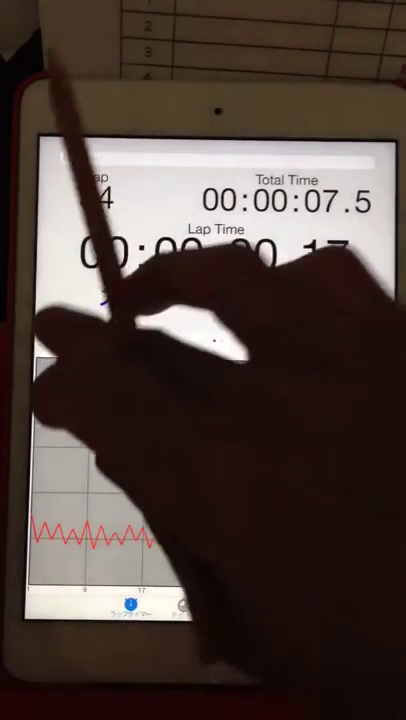
# Step: Collapse the lap list with ◀◀ so the labelled graph spans all 34 laps
pyautogui.click(48, 339)
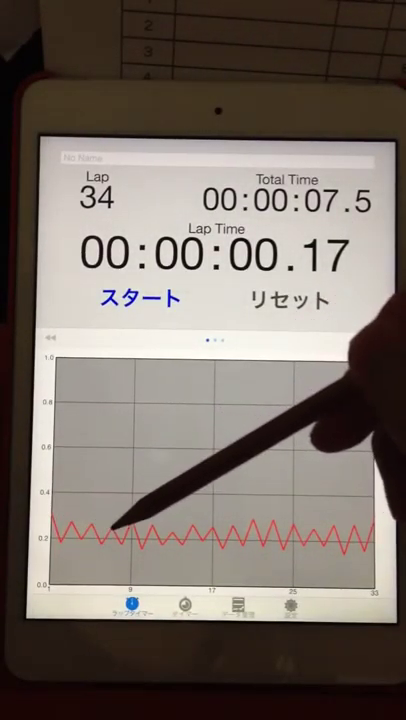
pyautogui.click(150, 524)
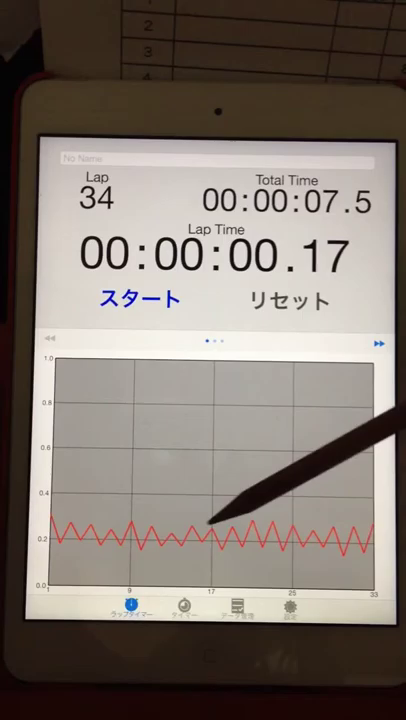